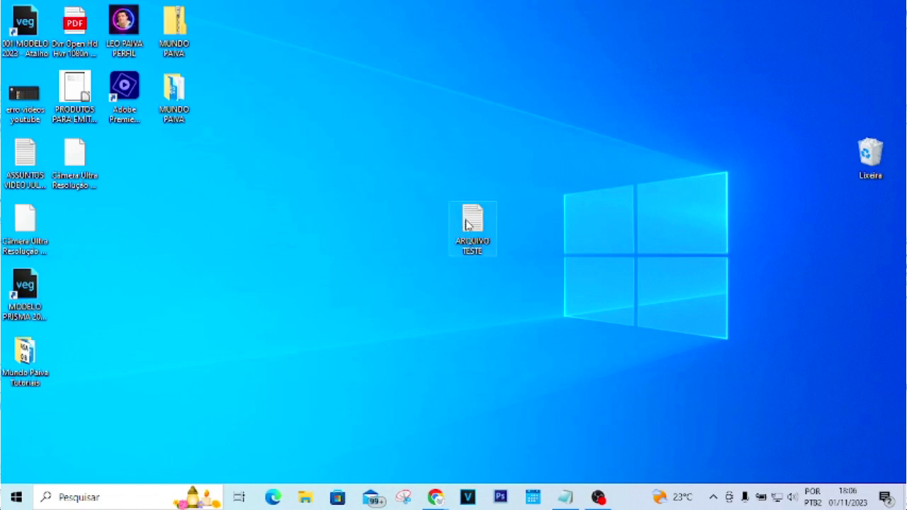
- Reposition ARQUIVO TESTE on the desktop, and choose to scan and fix the GRMCULXFRER_BR_DVD (D:) drive, closing its folder window
left_click_drag(467, 224, 368, 226)
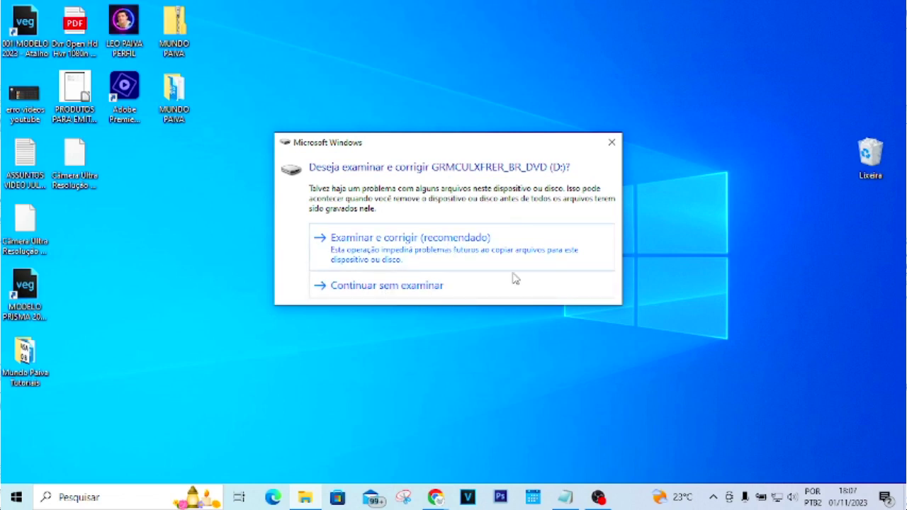
left_click(395, 245)
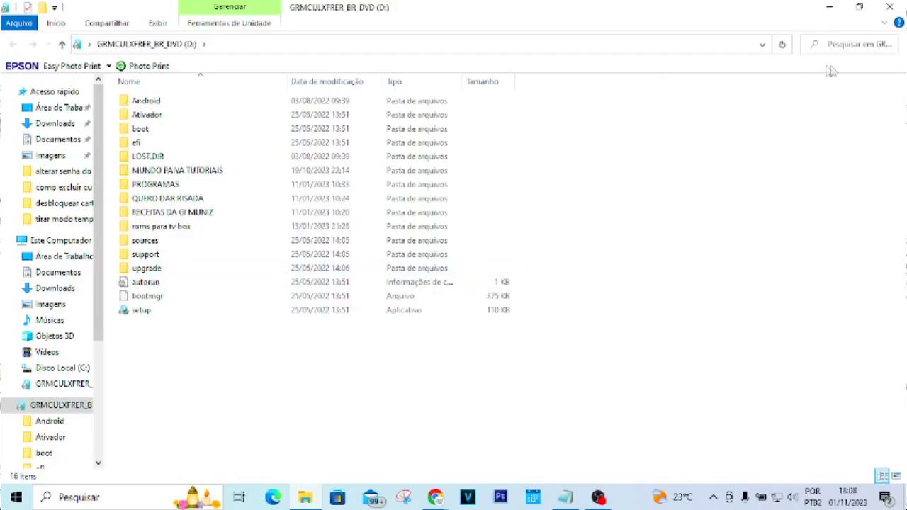
left_click_drag(593, 19, 596, 51)
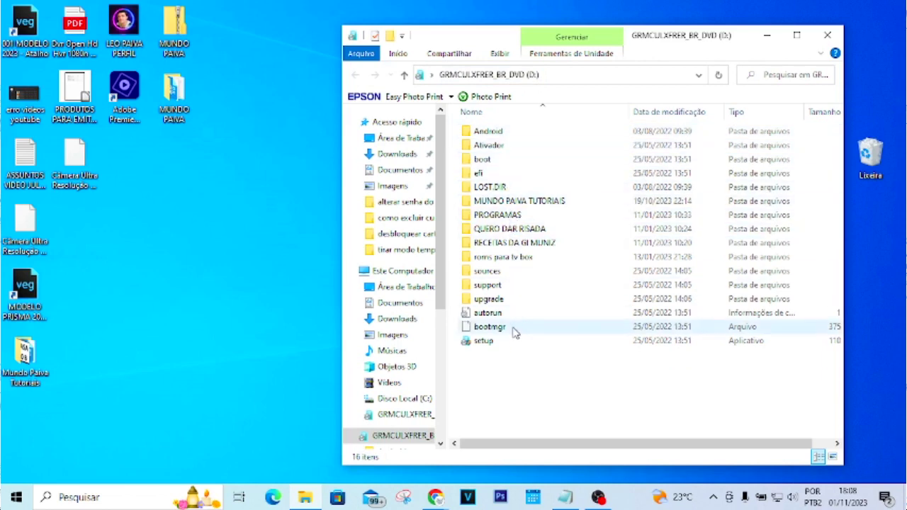
left_click(830, 35)
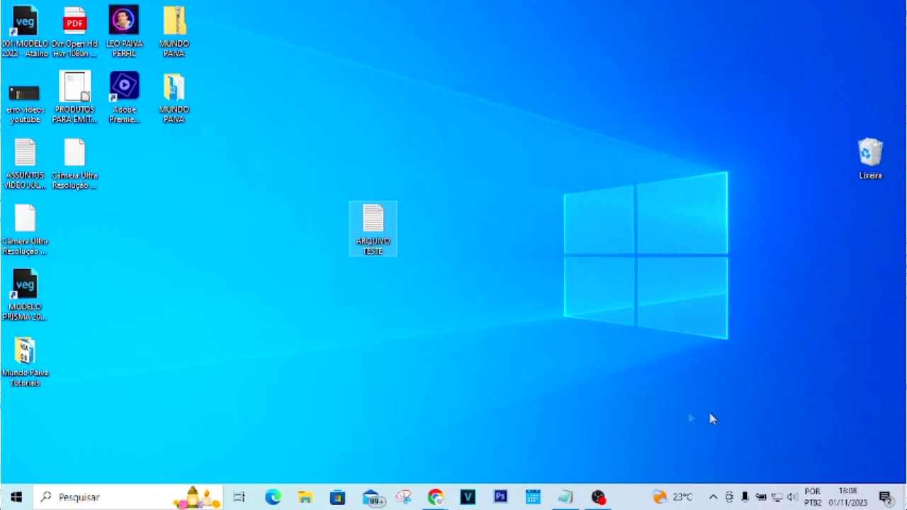
- Show Este Computador in a maximized File Explorer window with a wider navigation pane
left_click(305, 498)
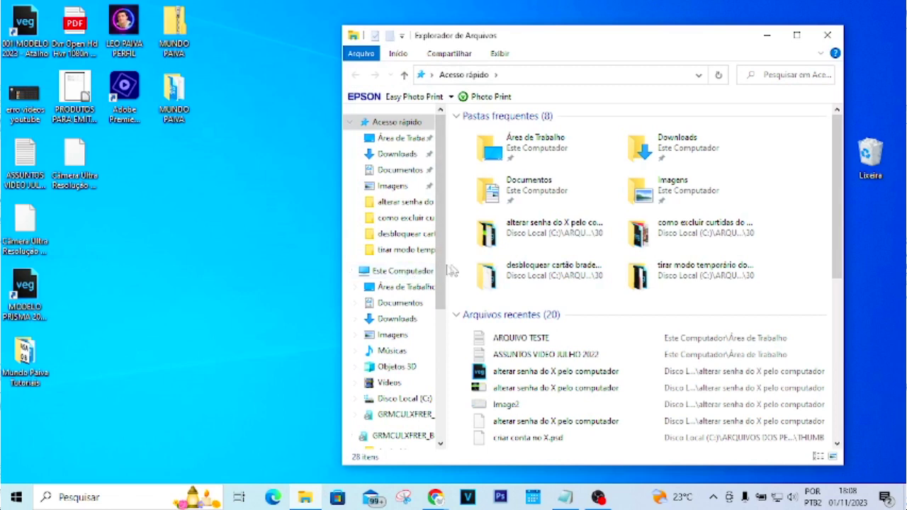
left_click_drag(443, 261, 592, 263)
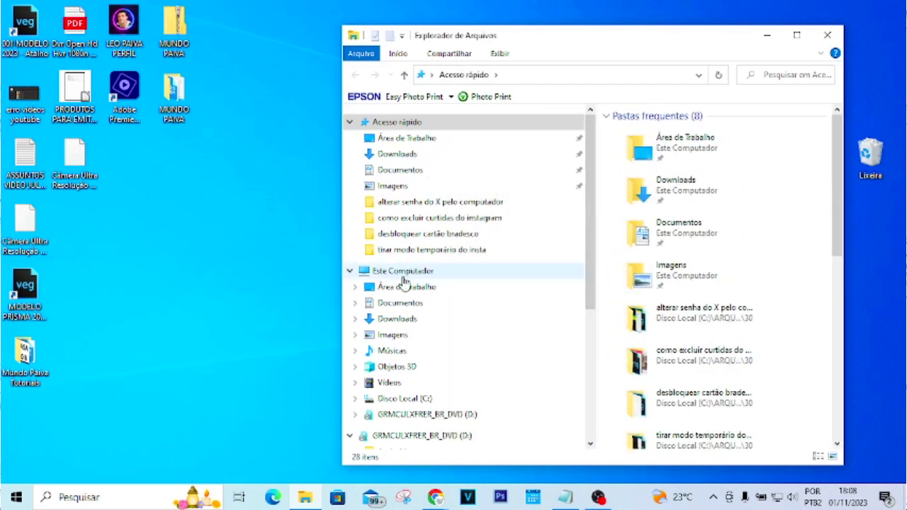
left_click(399, 278)
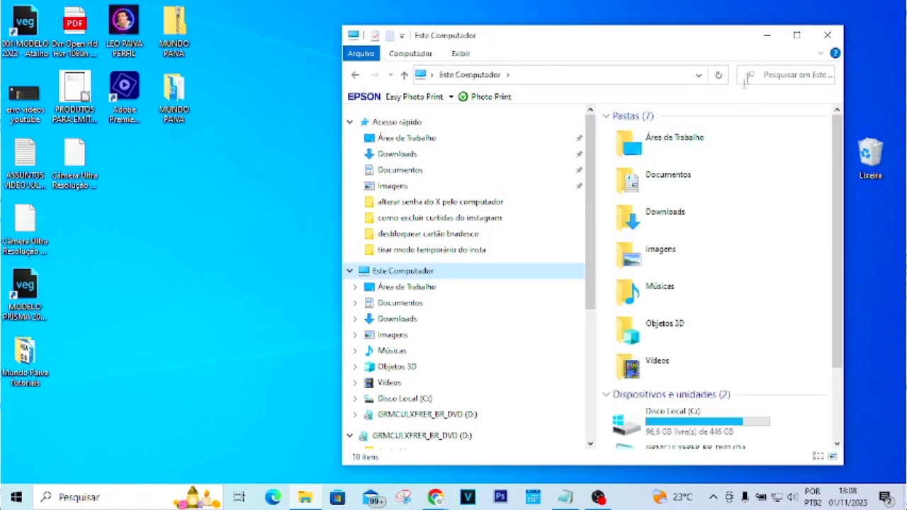
left_click(797, 35)
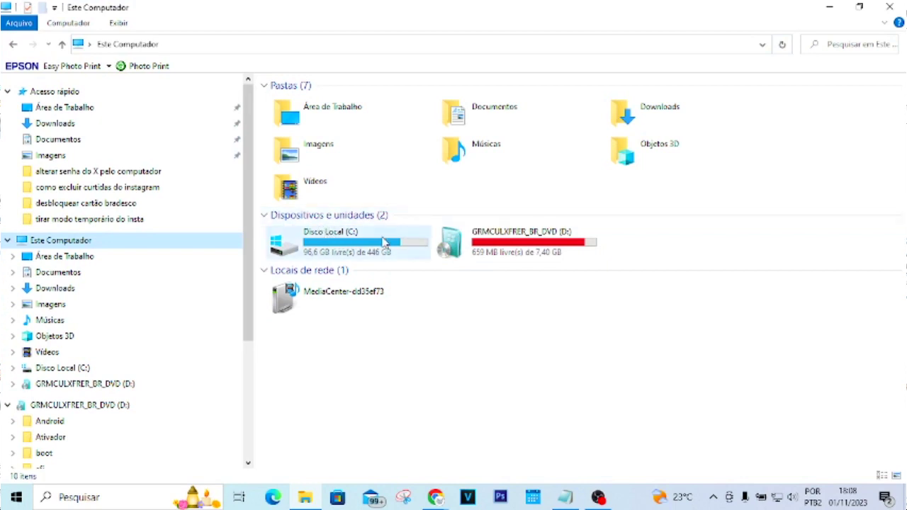
- Open the GRMCULXFRER_BR_DVD (D:) drive from the devices and drives in Este Computador
left_click(340, 236)
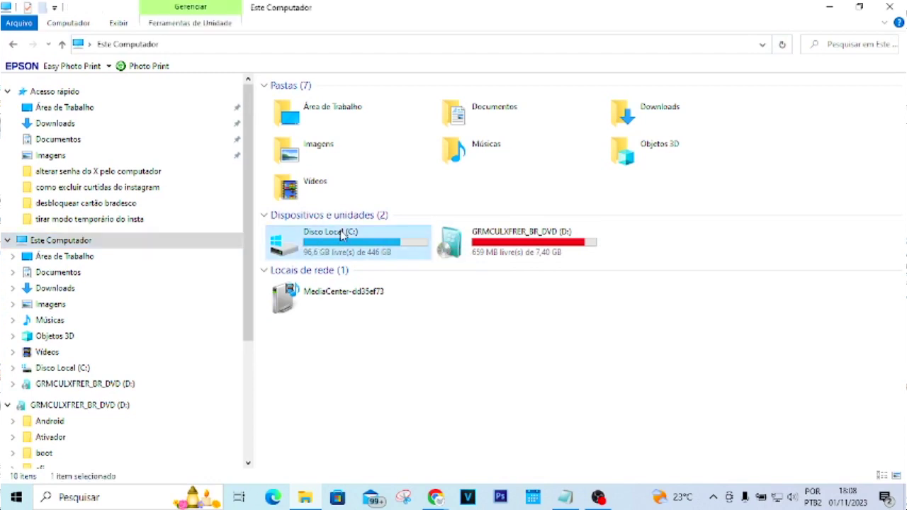
left_click(520, 239)
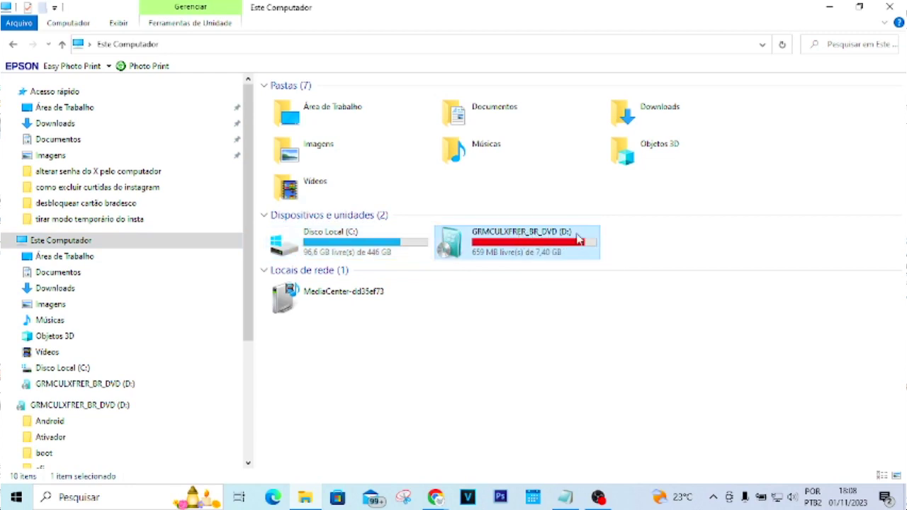
left_click(572, 310)
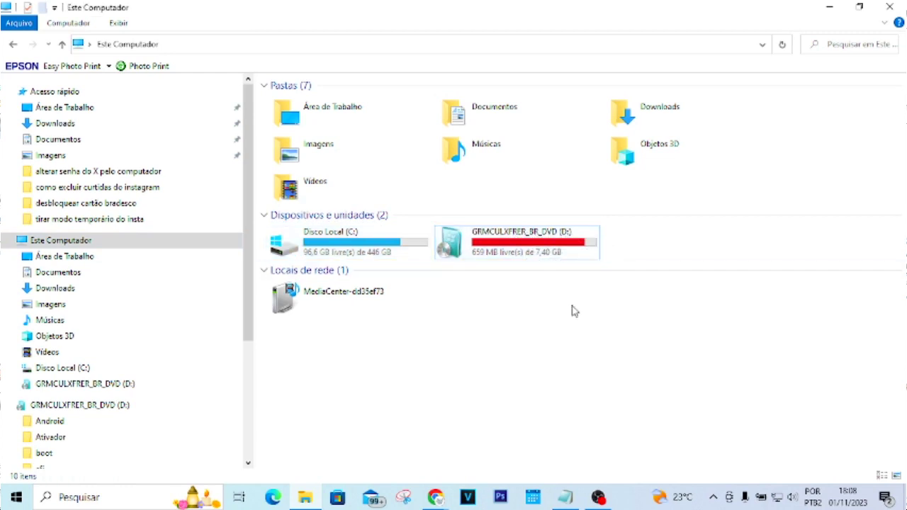
left_click(506, 238)
double_click(506, 238)
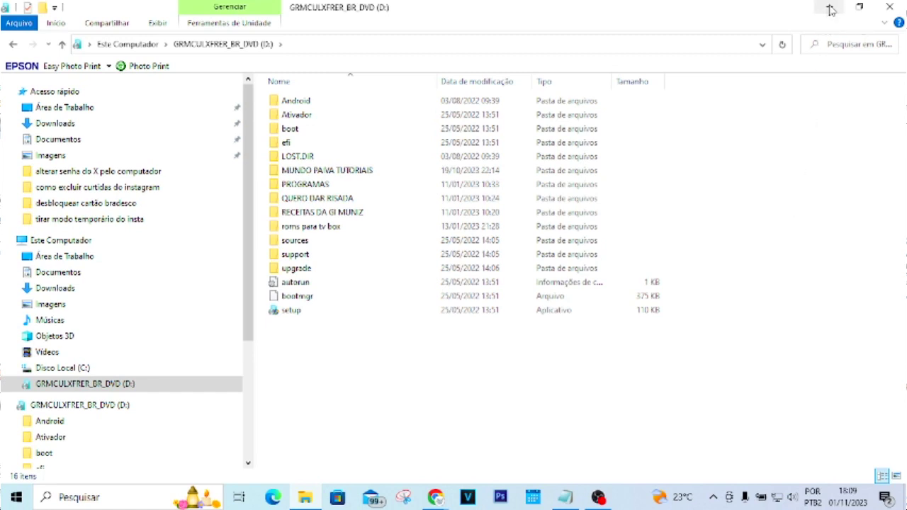
- Minimize the drive window and copy the ARQUIVO TESTE file from the desktop
left_click(831, 10)
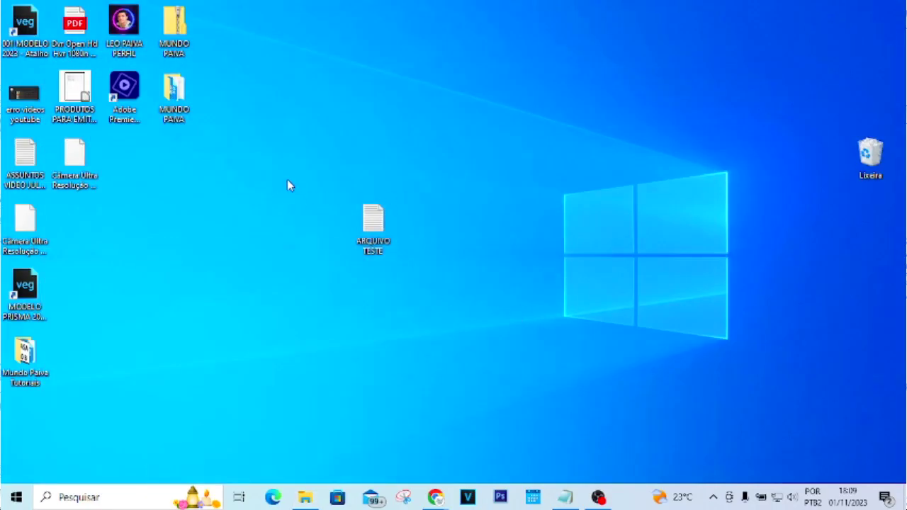
right_click(375, 217)
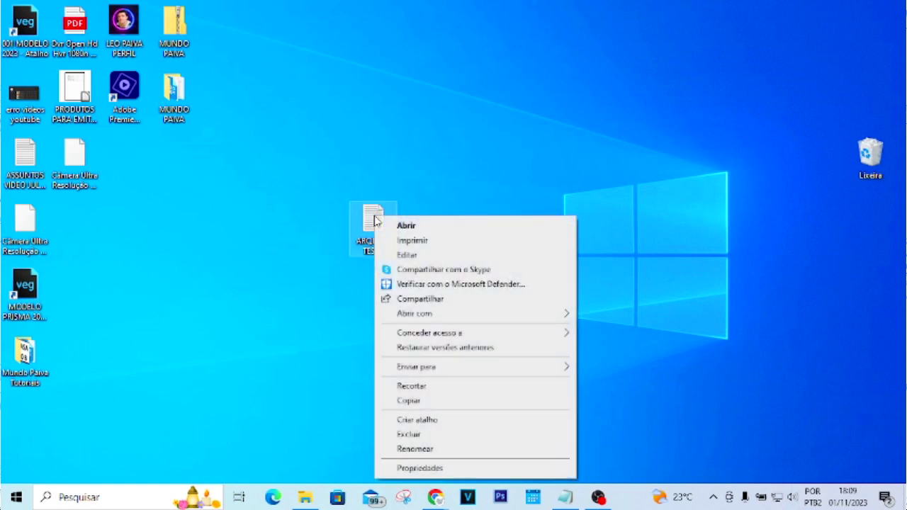
left_click(416, 401)
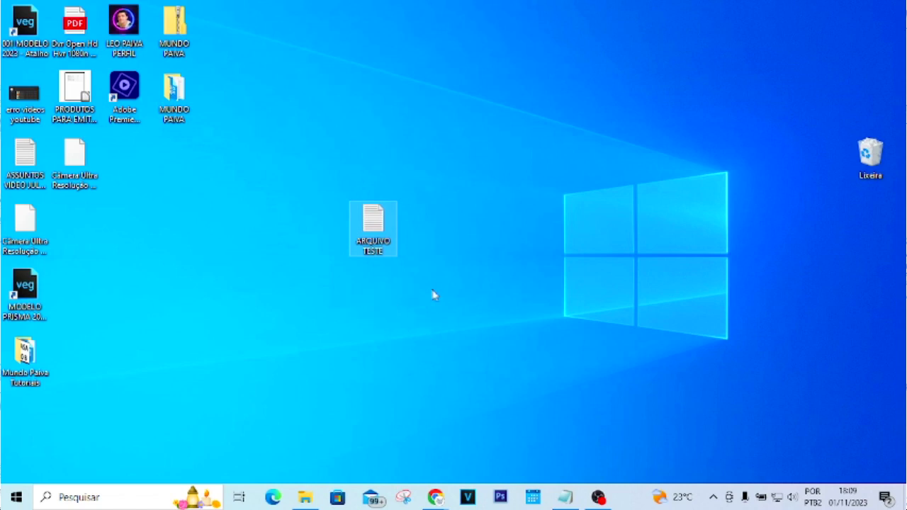
right_click(378, 220)
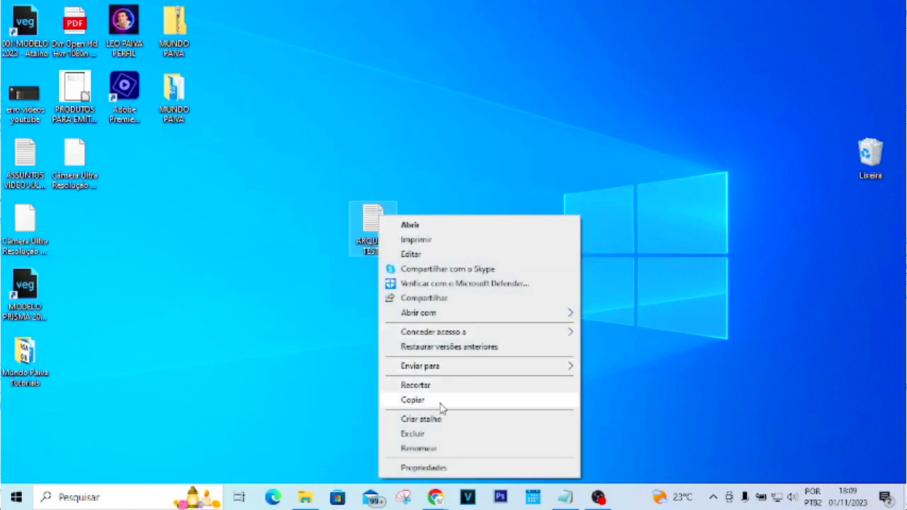
left_click(439, 403)
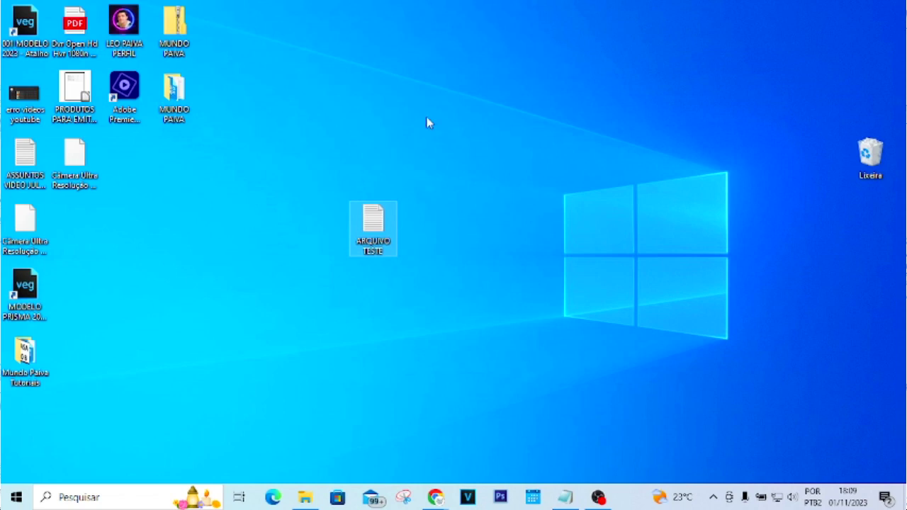
- Paste the copied ARQUIVO TESTE file into the root folder of the GRMCULXFRER_BR_DVD (D:) drive
left_click(305, 497)
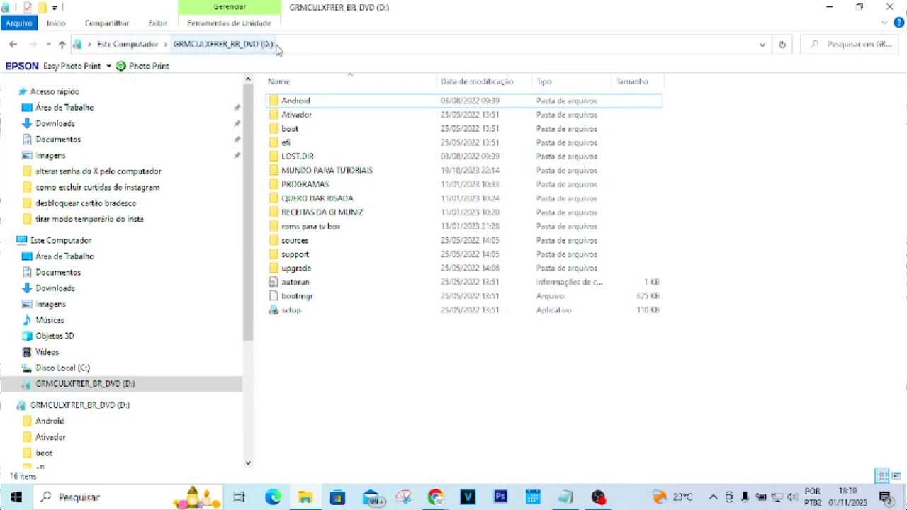
right_click(427, 368)
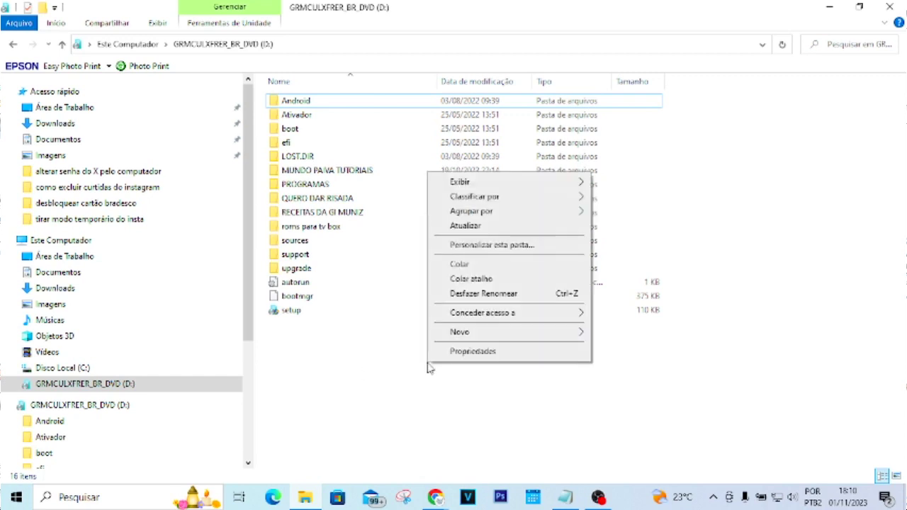
left_click(474, 265)
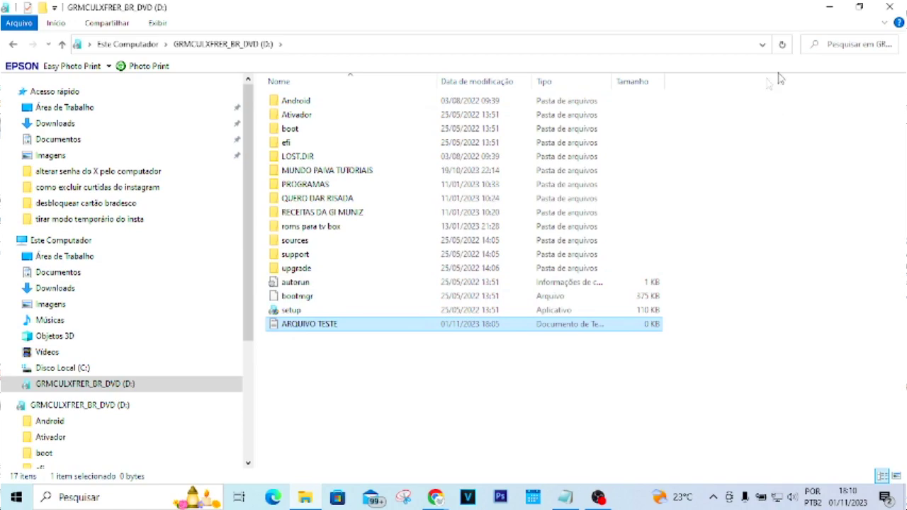
- Move the original ARQUIVO TESTE icon closer to the other desktop icons and close the drive window
left_click(862, 7)
left_click_drag(616, 44, 698, 61)
left_click_drag(375, 225, 176, 226)
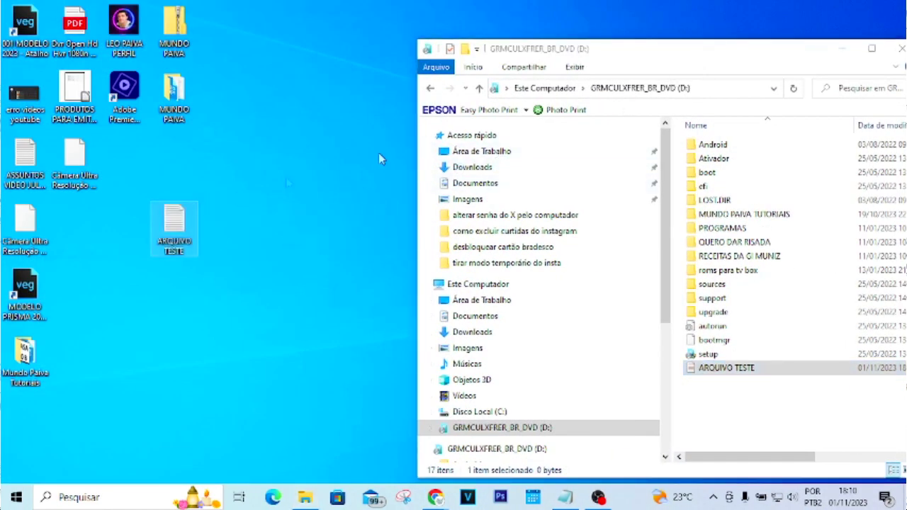
double_click(653, 64)
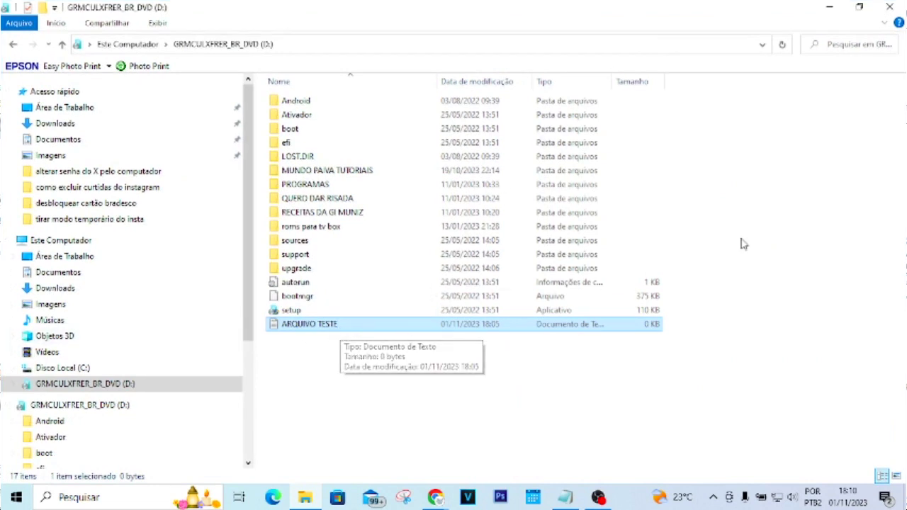
left_click(829, 7)
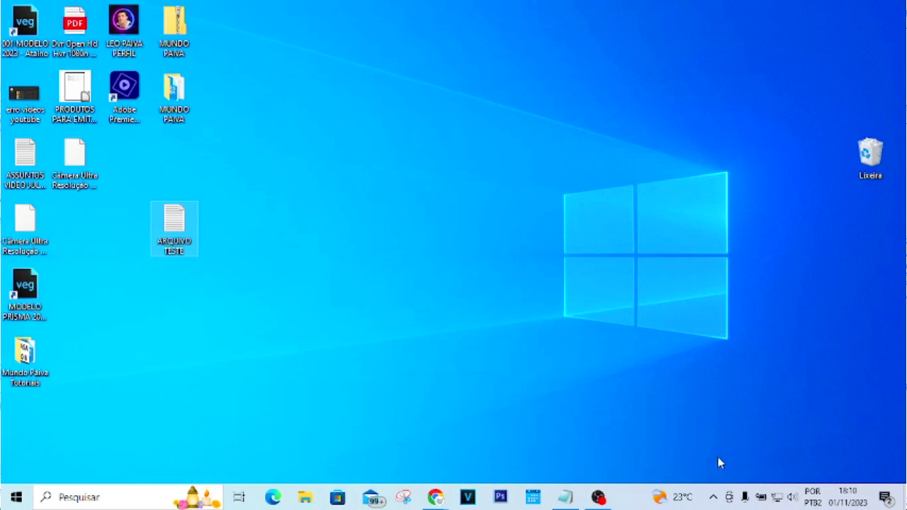
- Safely eject the Generic USB2.0 Device that holds the GRMCULXFRER_BR_DVD (D:) drive
left_click(713, 497)
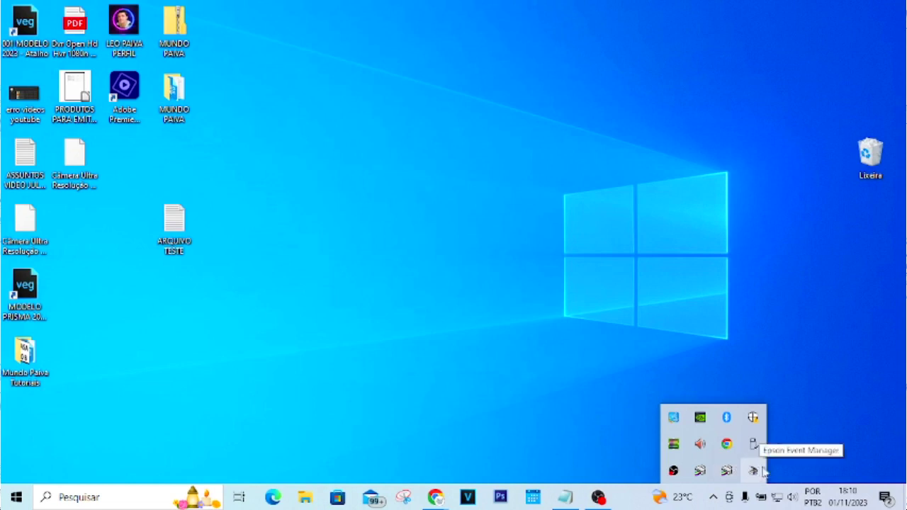
left_click(755, 444)
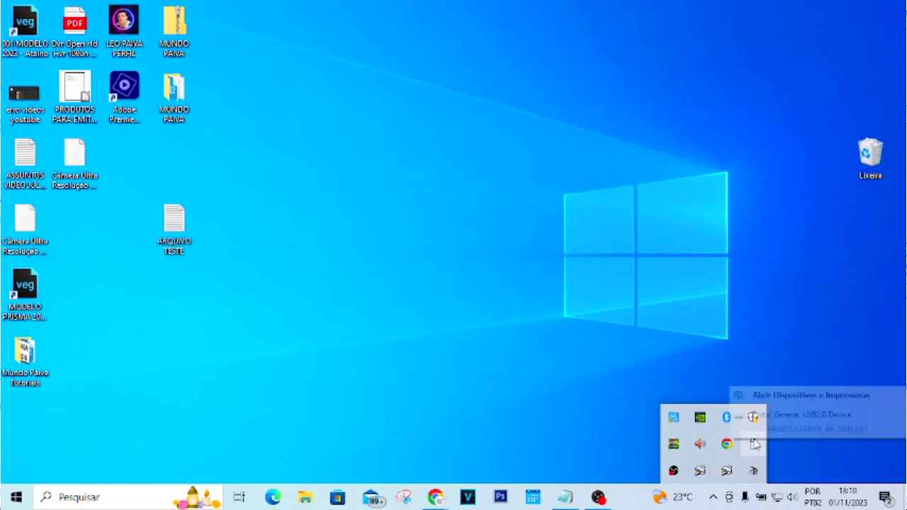
left_click(785, 417)
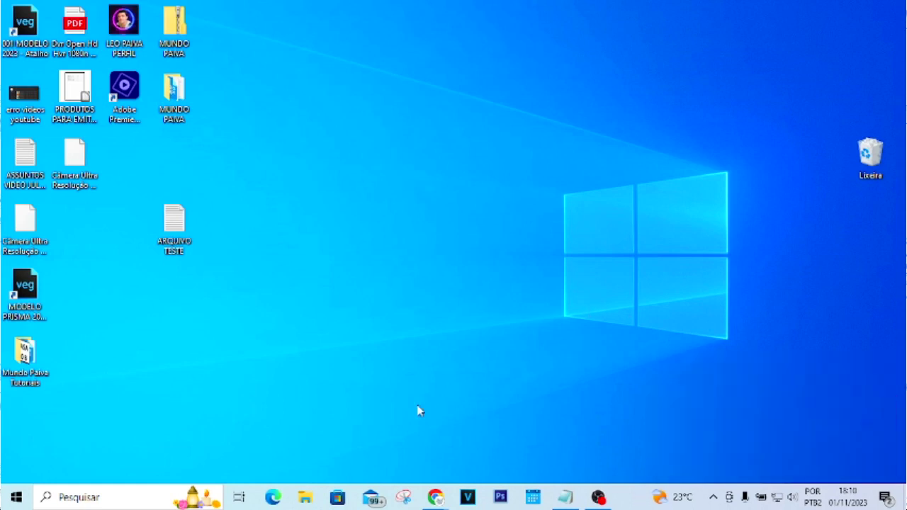
- Reopen the GRMCULXFRER_BR_DVD (D:) drive from Este Computador in File Explorer and check for the copied ARQUIVO TESTE file
left_click(305, 498)
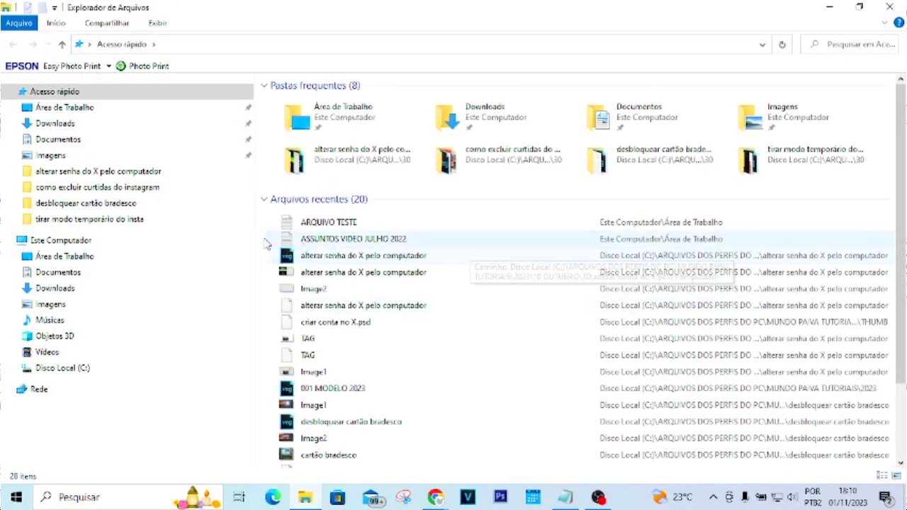
left_click(57, 242)
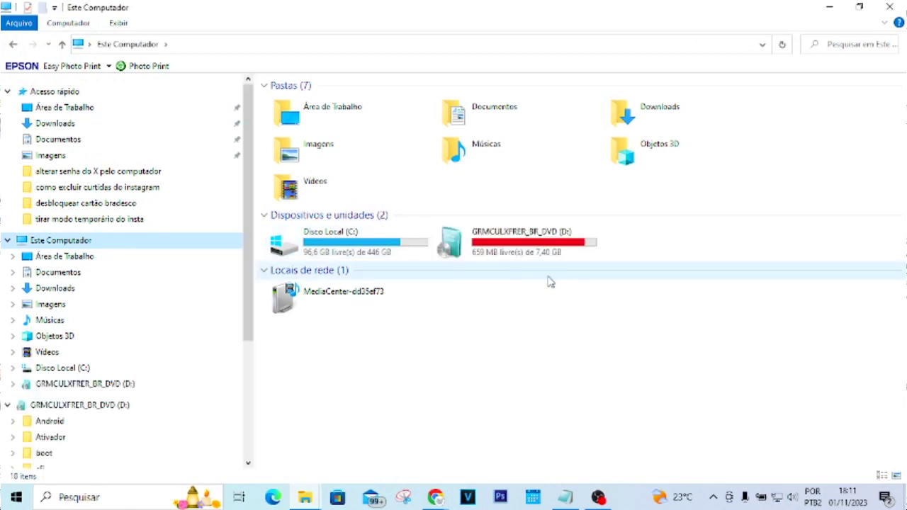
double_click(508, 241)
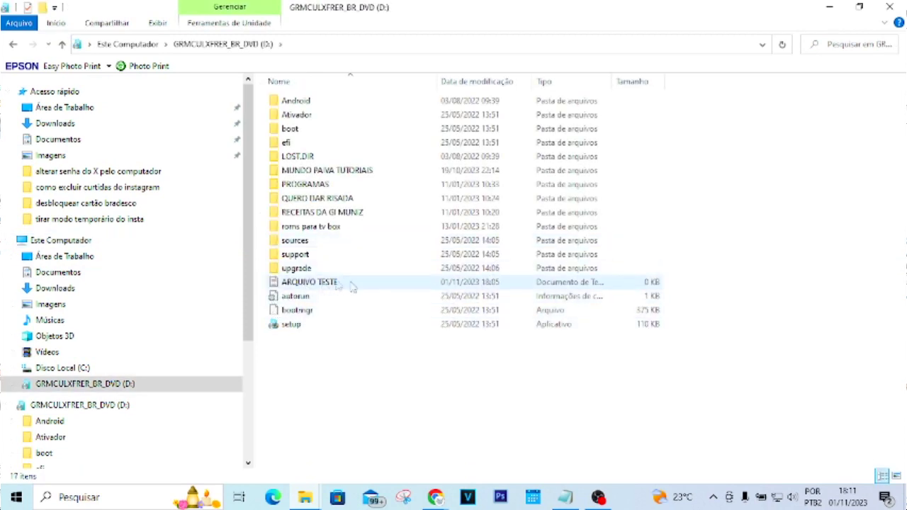
left_click(352, 285)
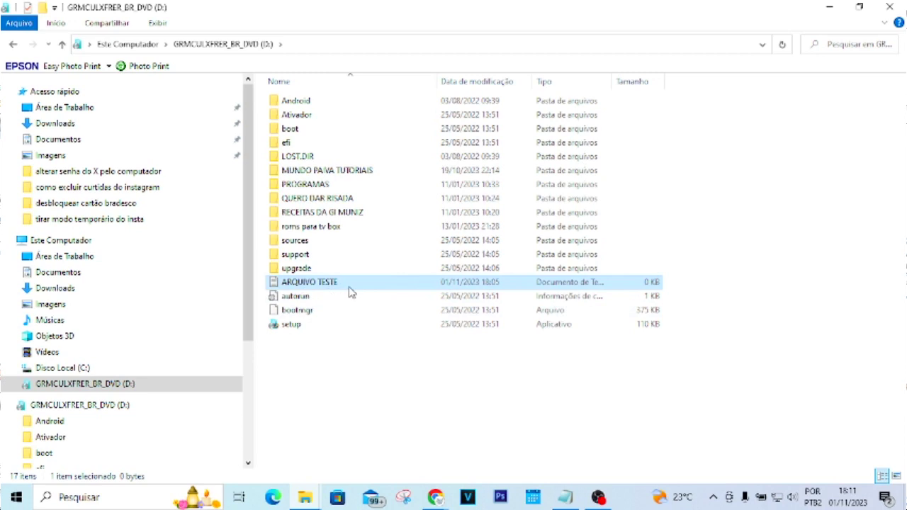